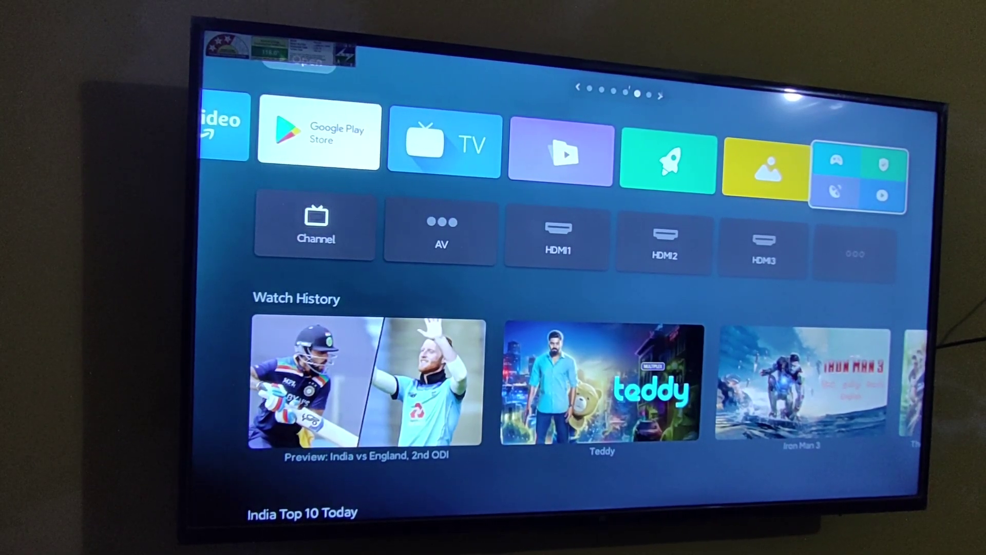
- From the TV home screen, open the installed apps list and launch Aptoide TV
key(Up)
key(Down)
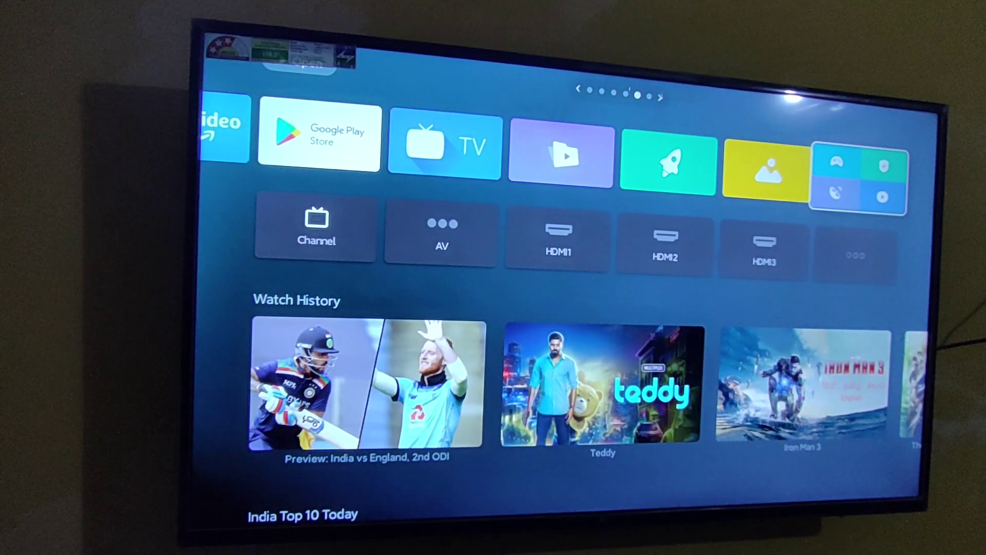
key(Return)
key(Down)
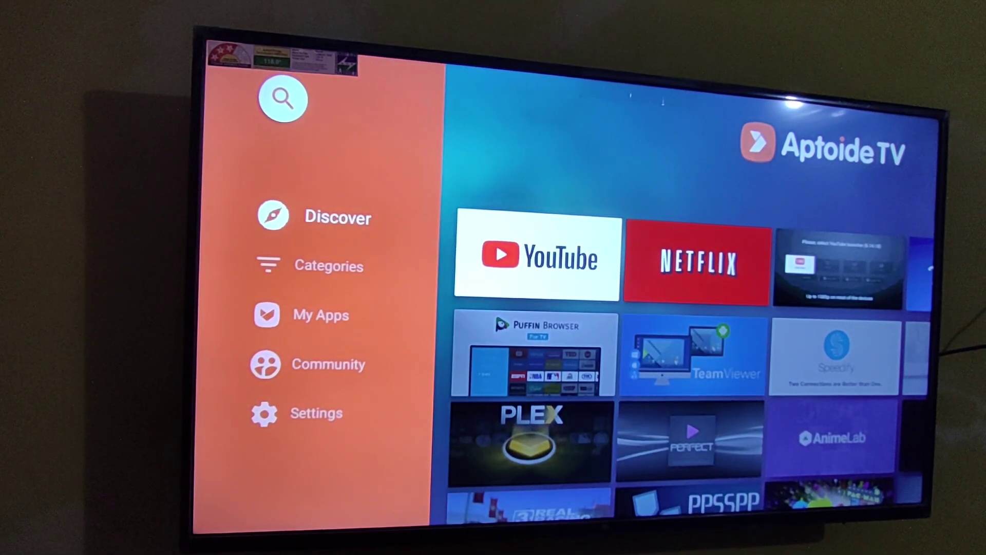
- Open the store search and enter 'Microsoft' using letters and a suggestion chip
key(Up)
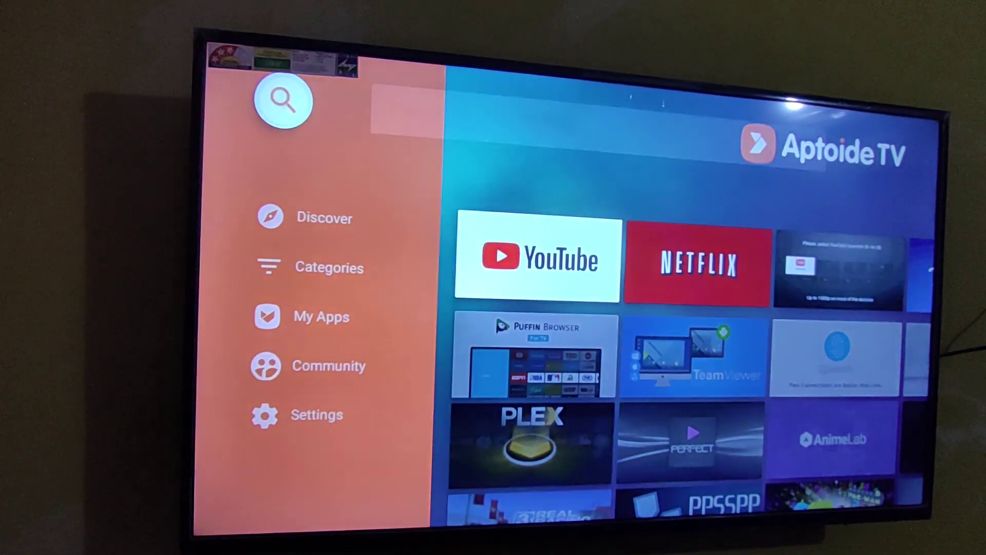
key(Return)
key(Down)
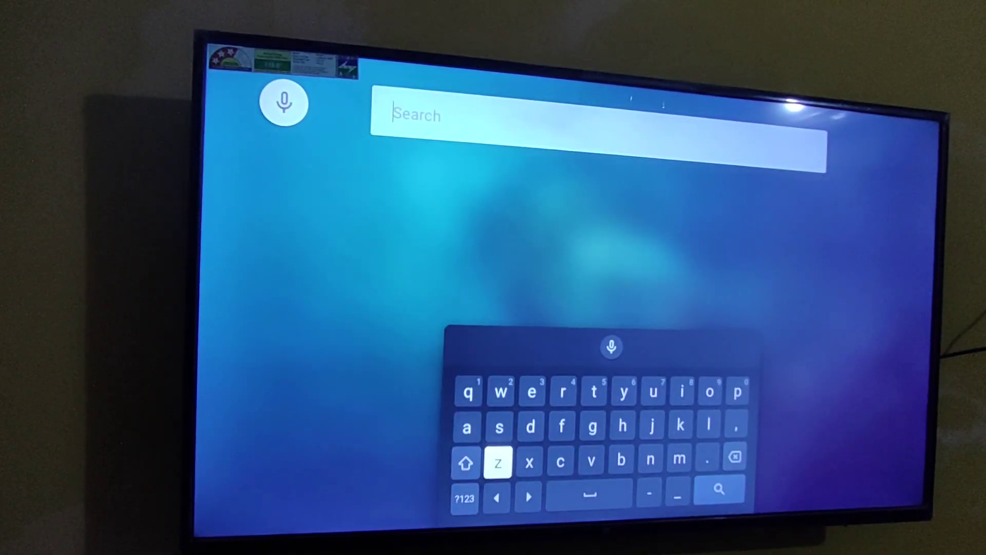
key(Right)
key(Right)
key(Right)
key(Right)
key(Right)
key(Right)
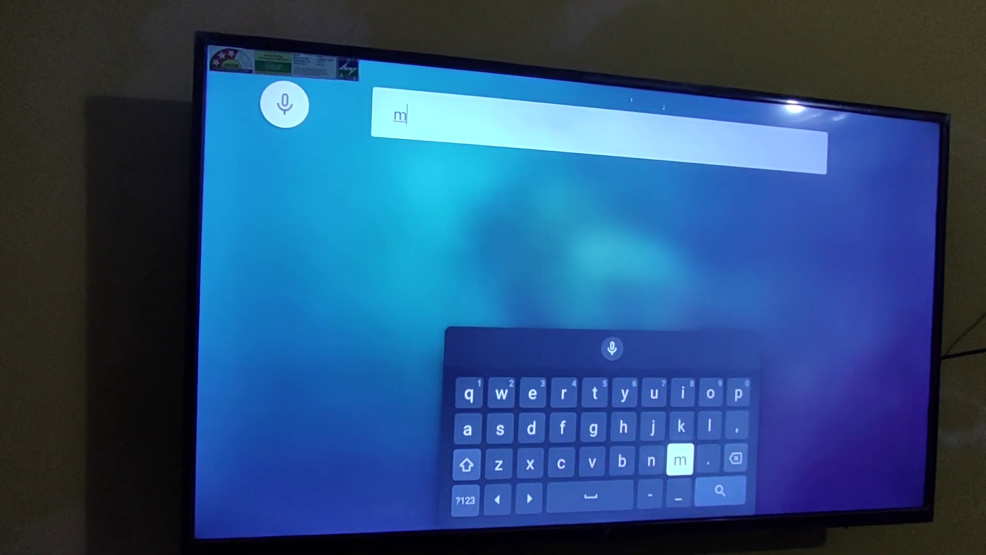
key(Return)
key(Up)
key(Up)
key(Return)
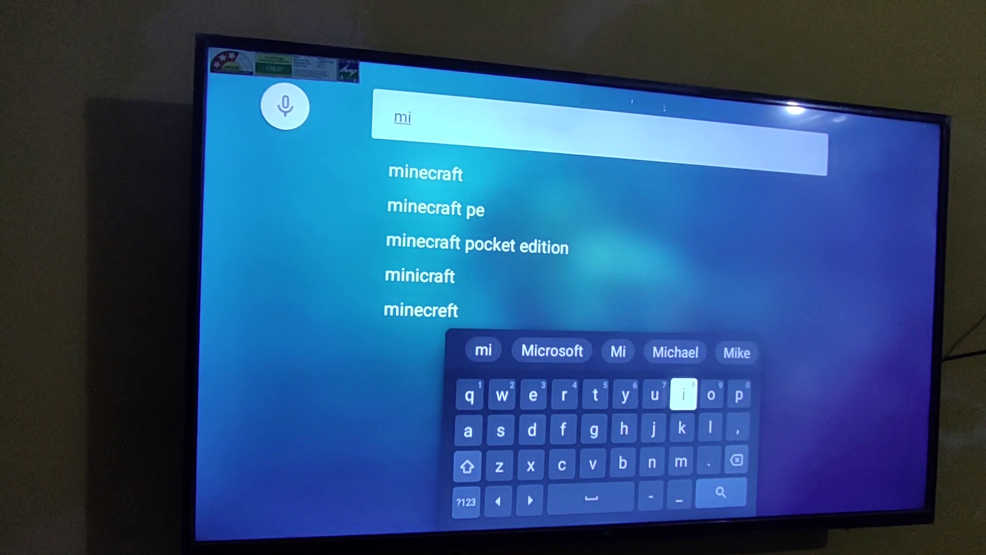
key(Up)
key(Right)
key(Return)
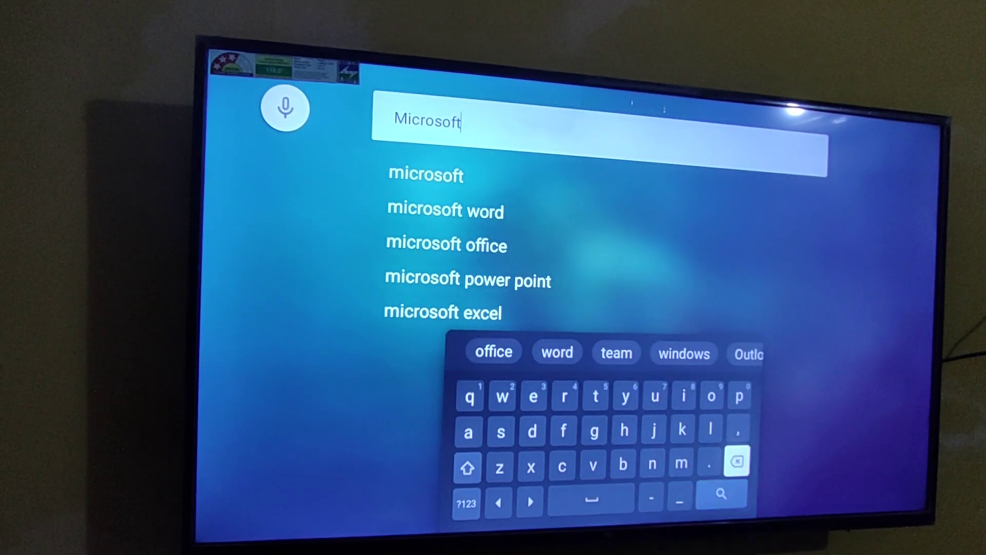
key(Up)
key(Up)
key(Up)
- Browse the suggested words, then start the second word of the query
key(Right)
key(Right)
key(Right)
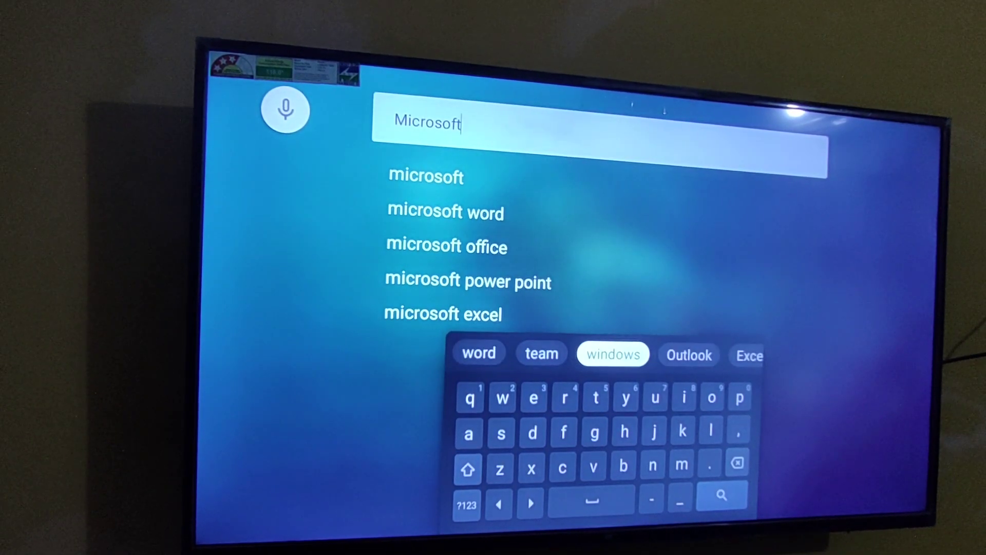
key(Right)
key(Right)
key(Down)
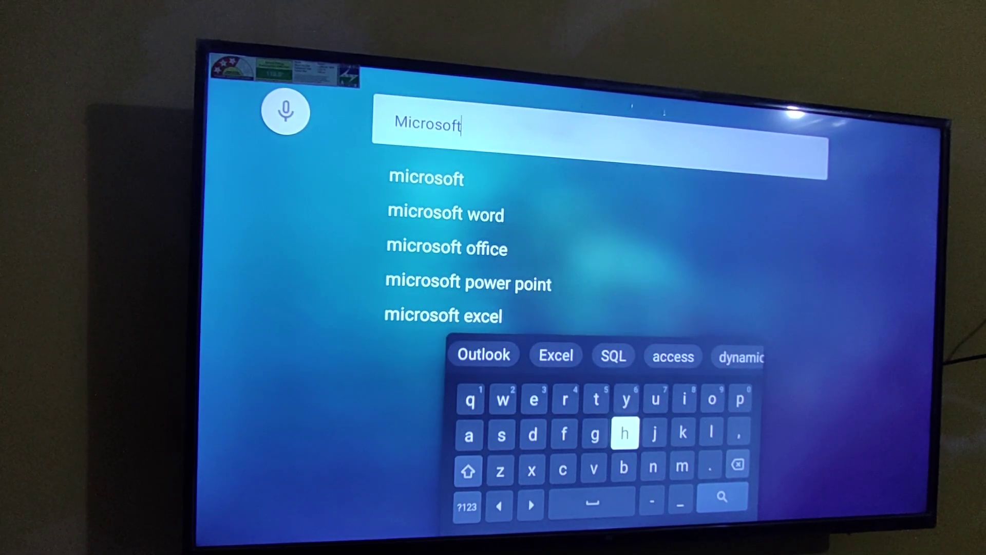
key(Right)
key(Right)
key(Right)
key(Right)
key(Right)
key(Right)
key(Right)
key(Right)
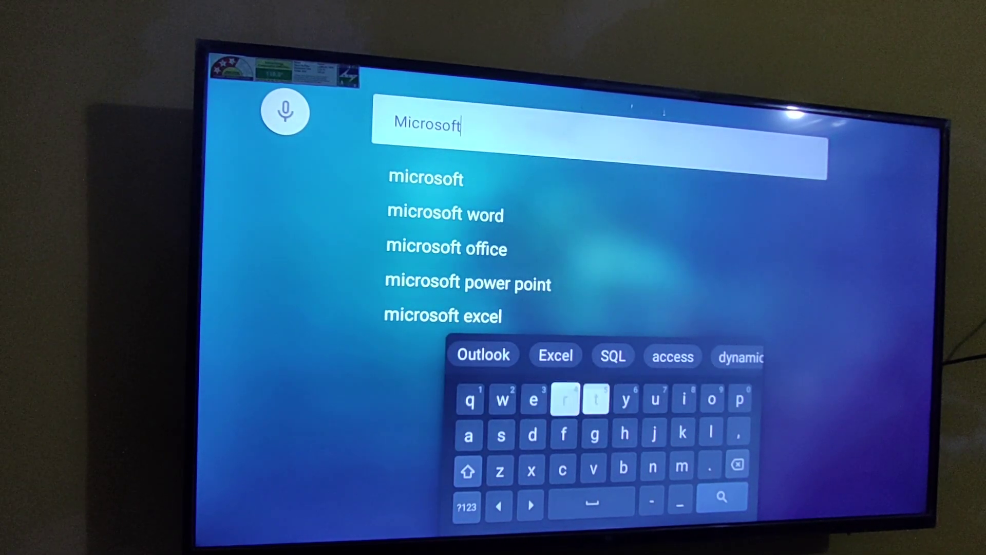
key(Right)
key(Return)
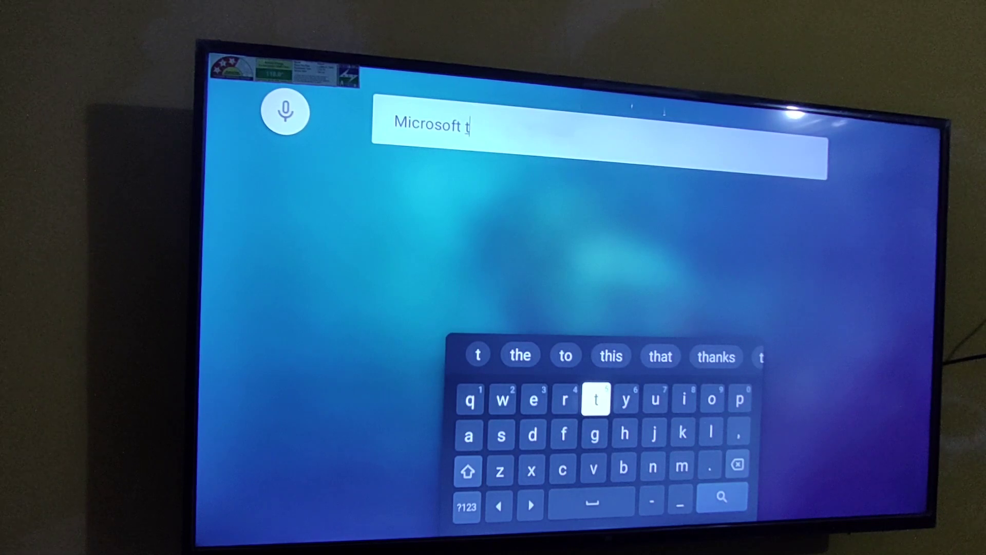
- Complete the query as 'Microsoft team' and run the search
key(Up)
key(Right)
key(Right)
key(Right)
key(Right)
key(Right)
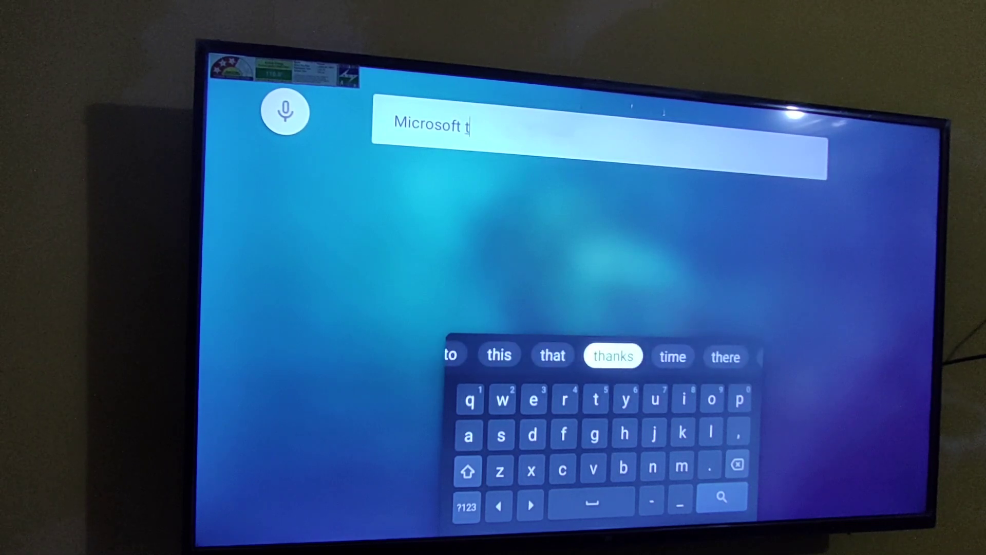
key(Right)
key(Right)
key(Right)
key(Right)
key(Down)
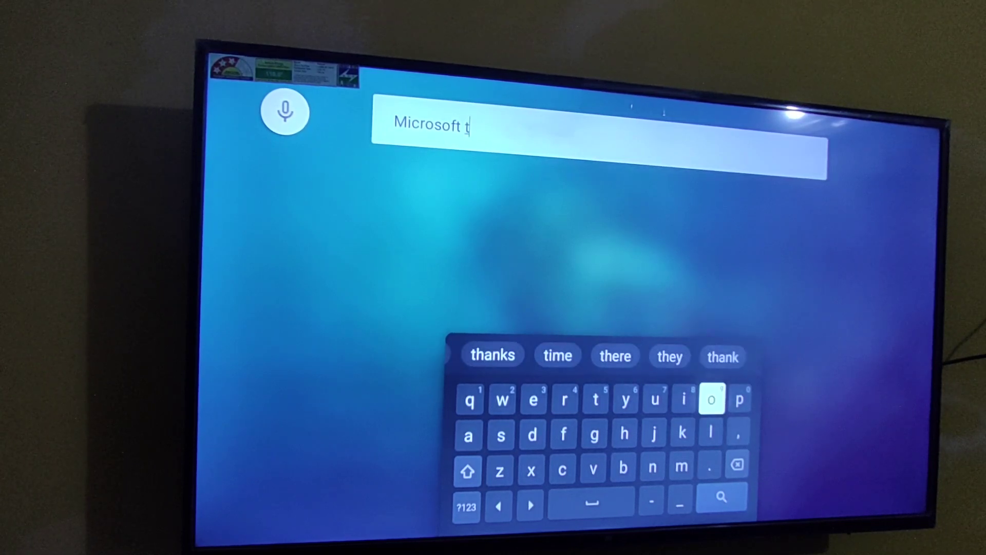
key(Right)
key(Right)
key(Right)
key(Right)
key(Return)
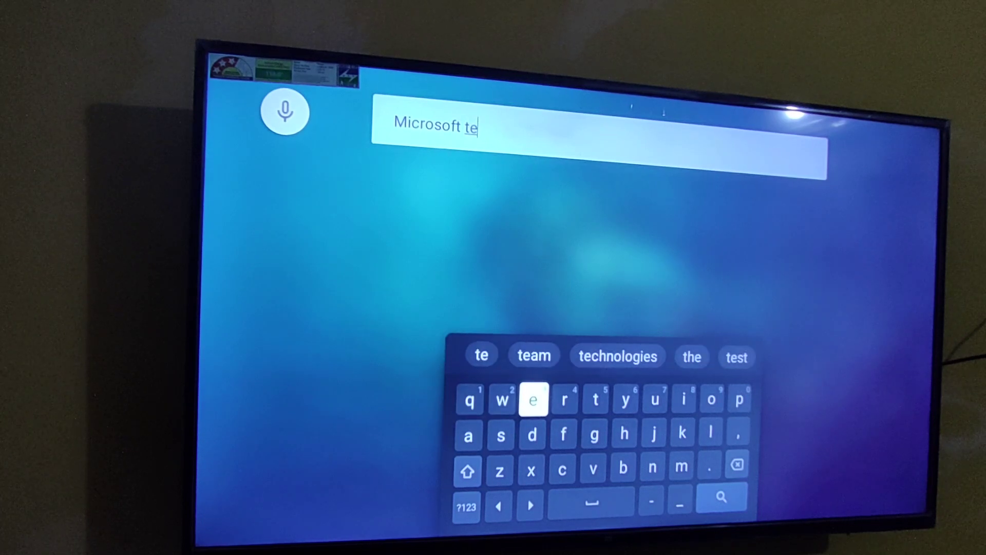
key(Up)
key(Right)
key(Return)
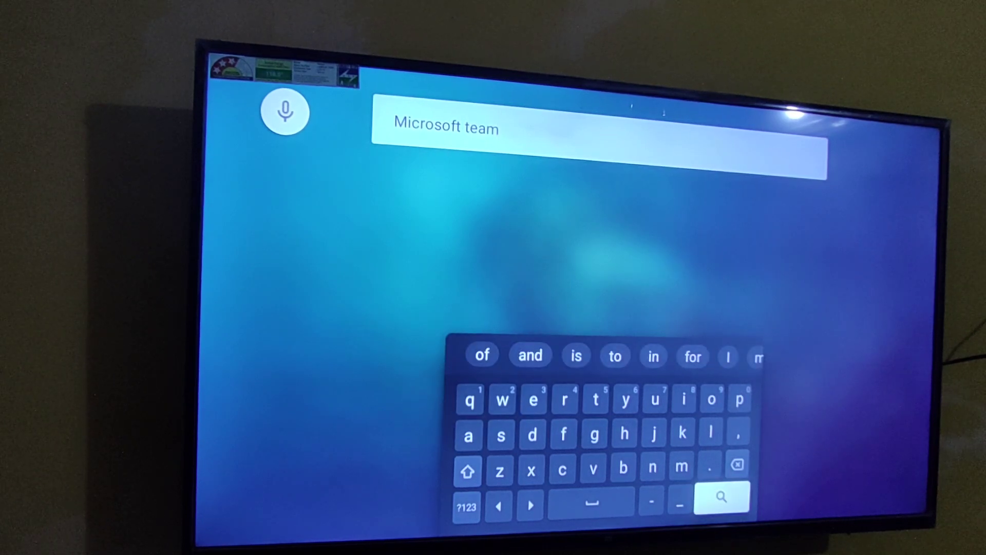
key(Return)
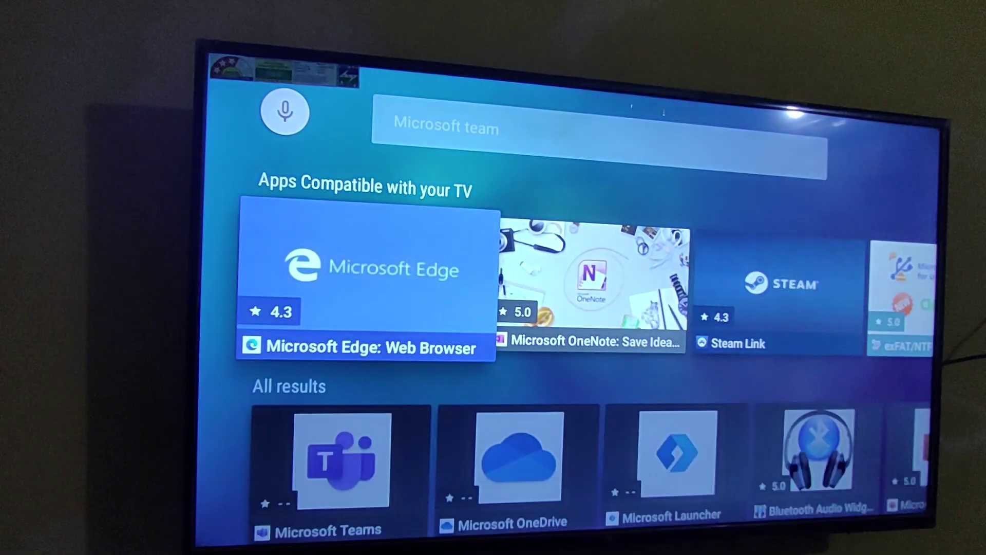
- Open the Microsoft Teams result and its Other Versions list
key(Down)
key(Return)
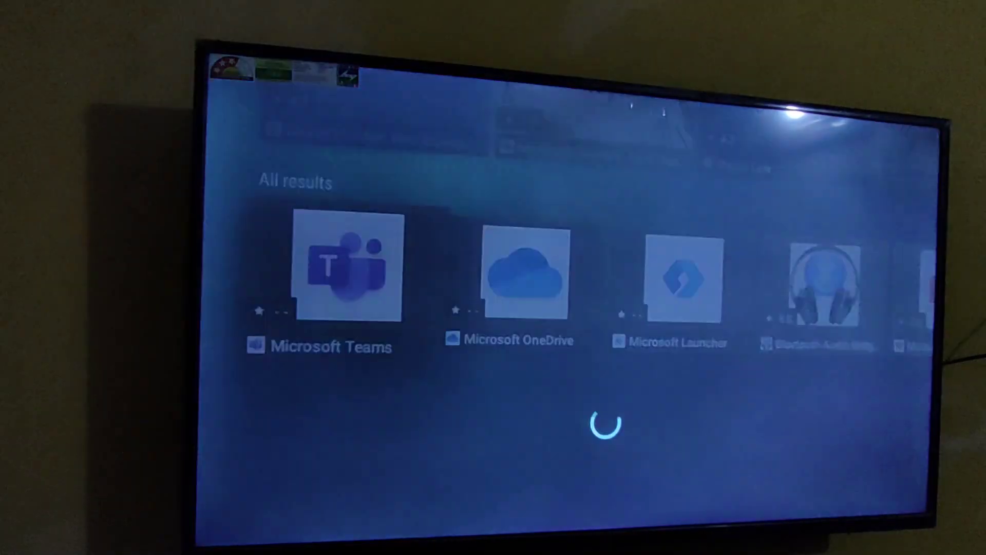
key(Right)
key(Right)
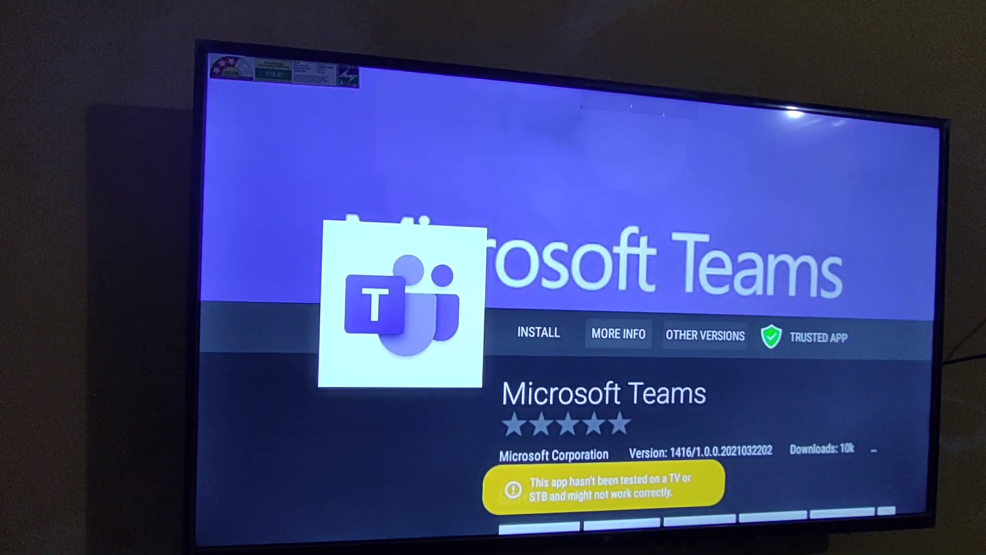
key(Return)
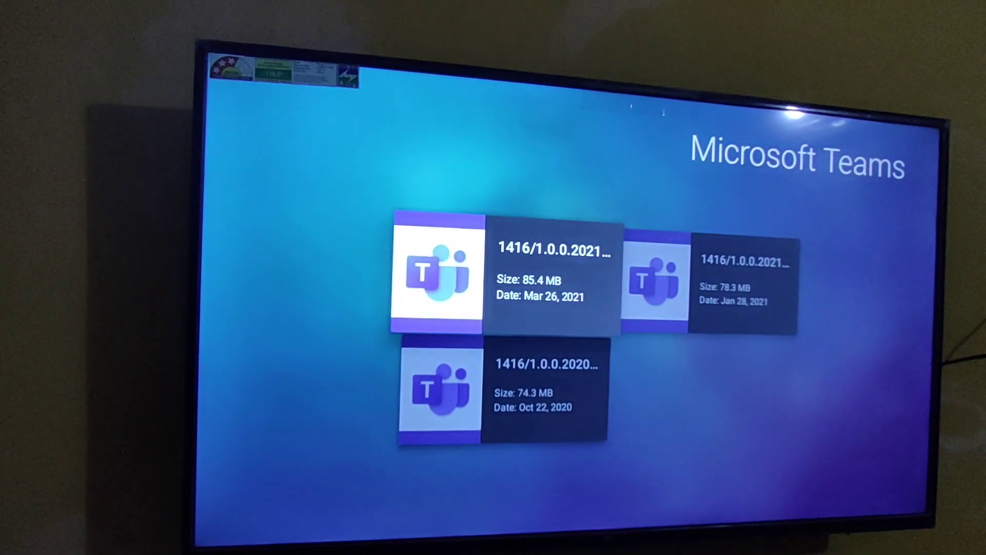
- Compare the listed Teams versions, then return to the app page's Install option
key(Down)
key(Up)
key(Right)
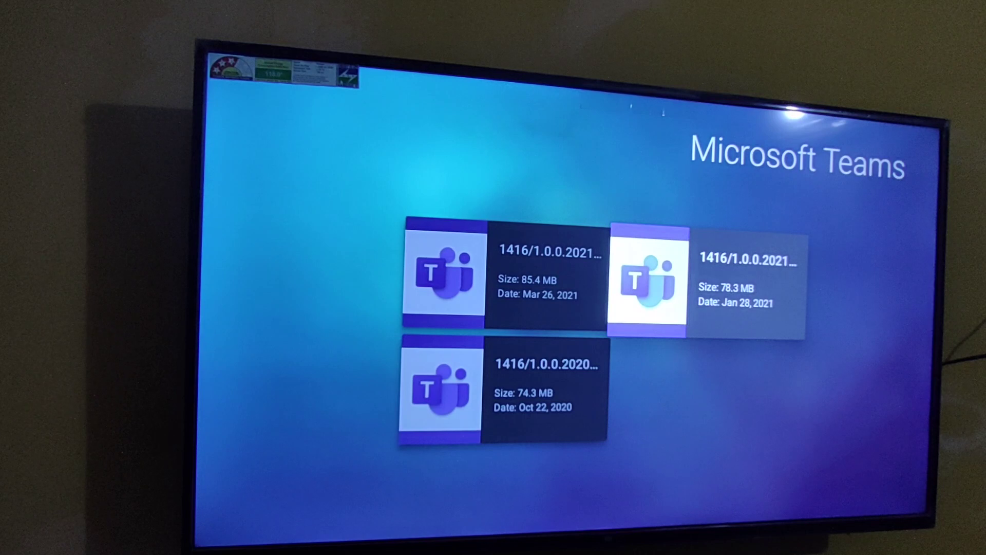
key(Escape)
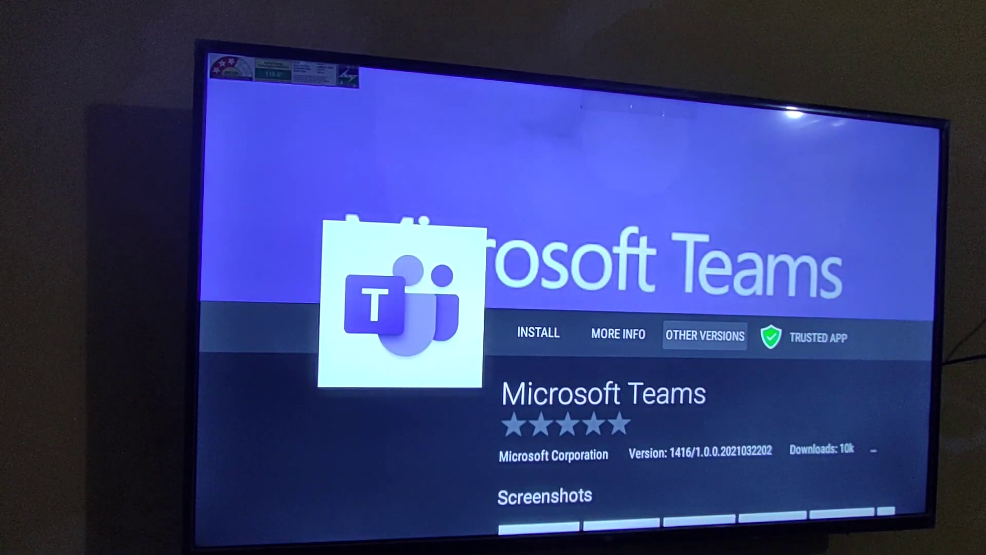
key(Right)
key(Left)
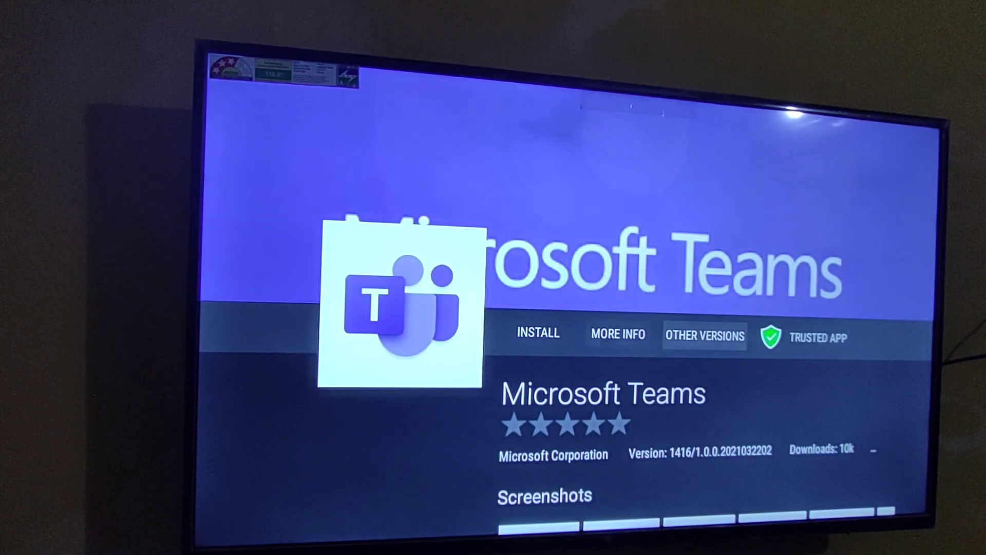
key(Left)
key(Left)
- Start the Microsoft Teams download, browsing its screenshots and reviews while it finishes
key(Return)
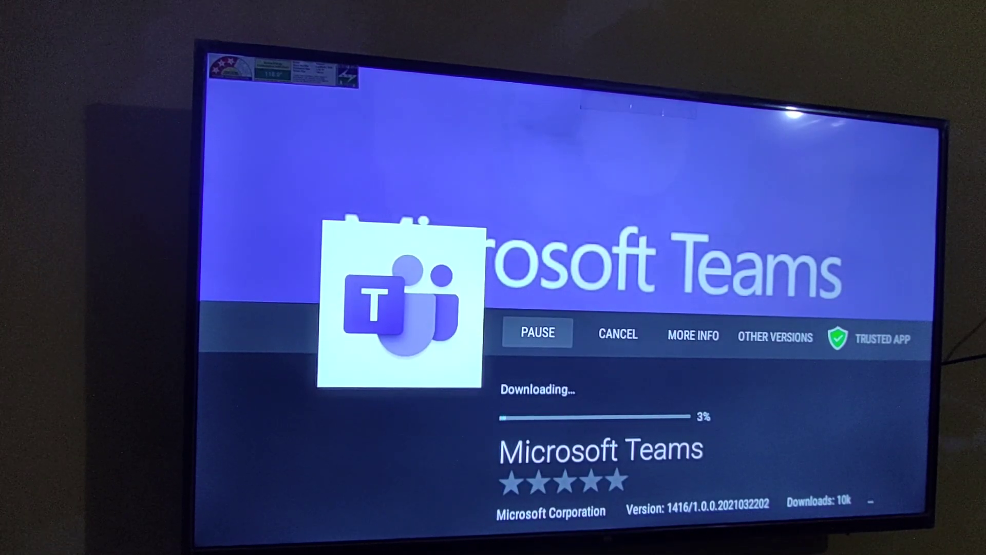
key(Down)
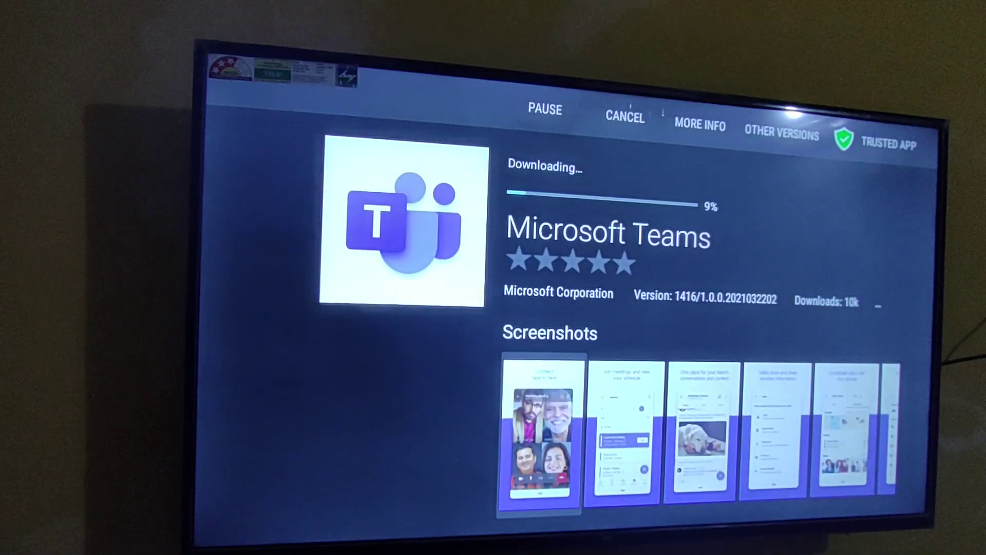
key(Down)
key(Up)
key(Up)
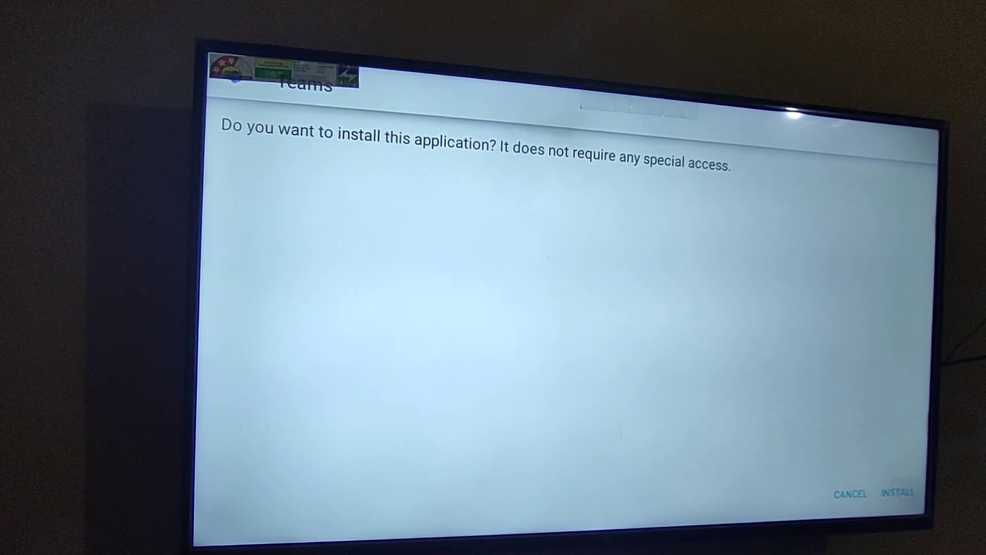
- Confirm installing Microsoft Teams on the package installer prompt
key(Return)
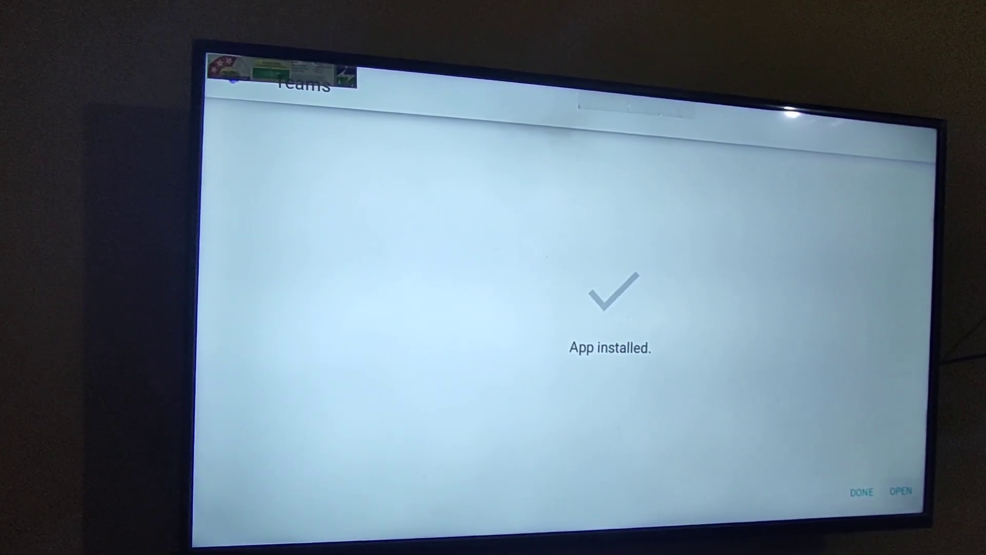
- Launch Microsoft Teams from the 'App installed.' screen
key(Return)
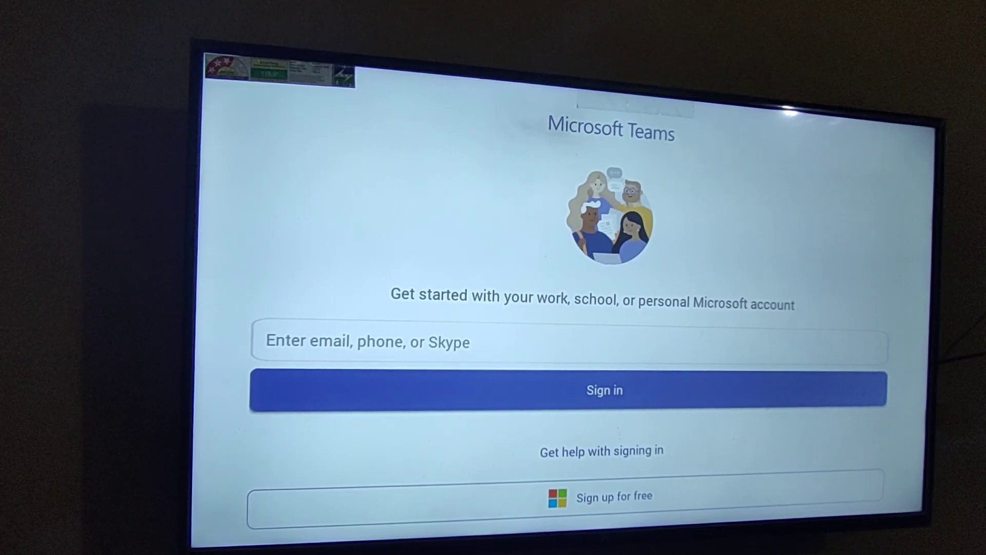
- Select the 'Enter email, phone, or Skype' field to bring up the keyboard
key(Return)
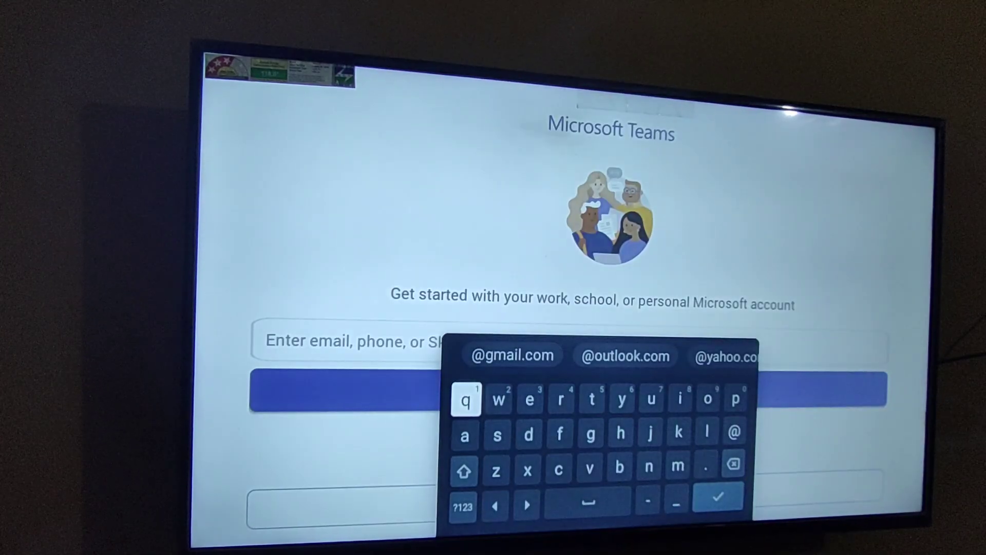